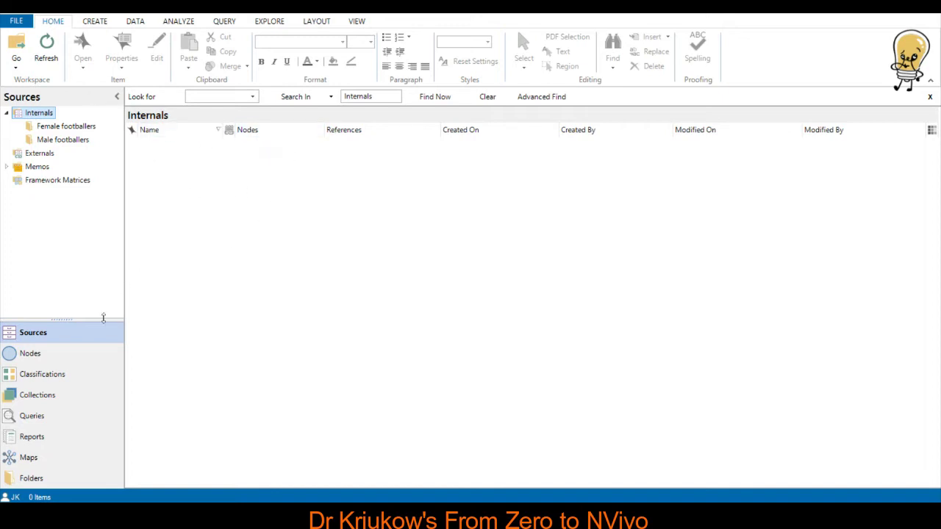
Open Hope Solo's biography from Internals > Female footballers and show it beside the Nodes list.
{"action": "left_click", "coordinate": [53, 358]}
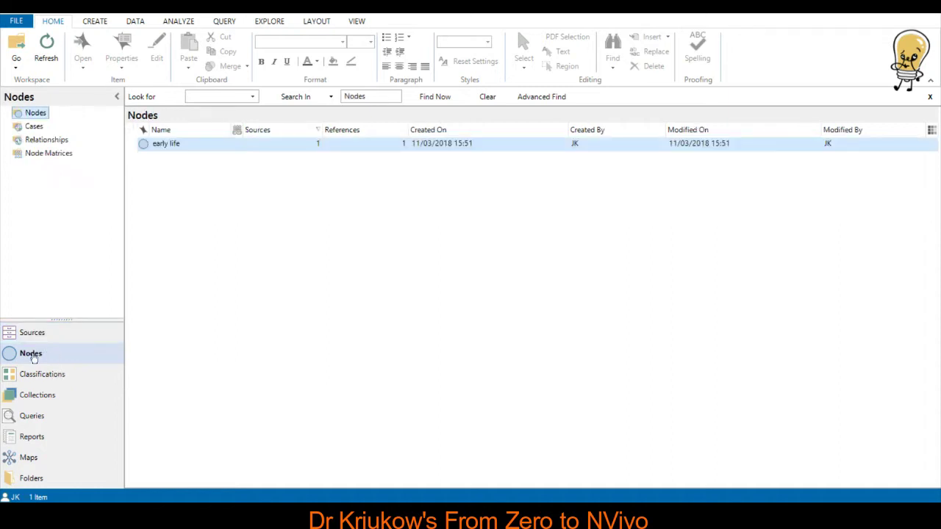
{"action": "left_click", "coordinate": [184, 164]}
{"action": "left_click", "coordinate": [407, 147]}
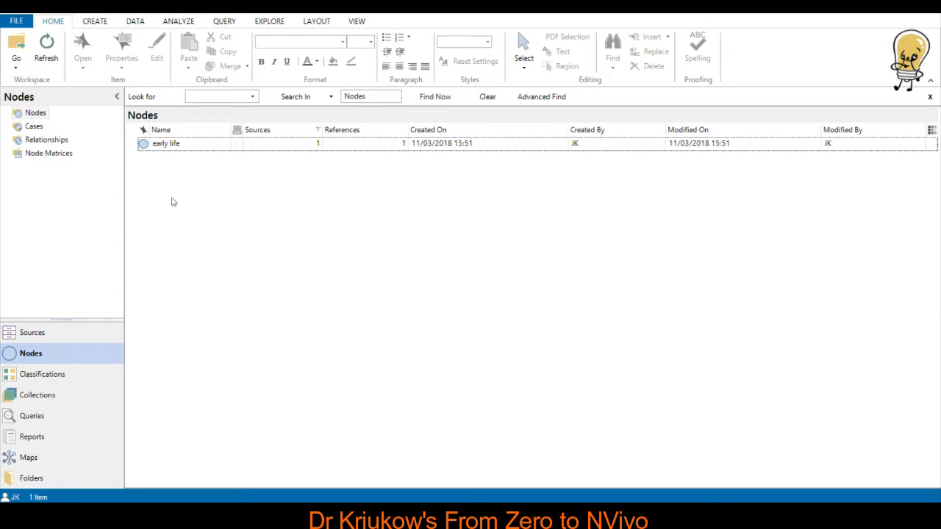
{"action": "left_click", "coordinate": [32, 334]}
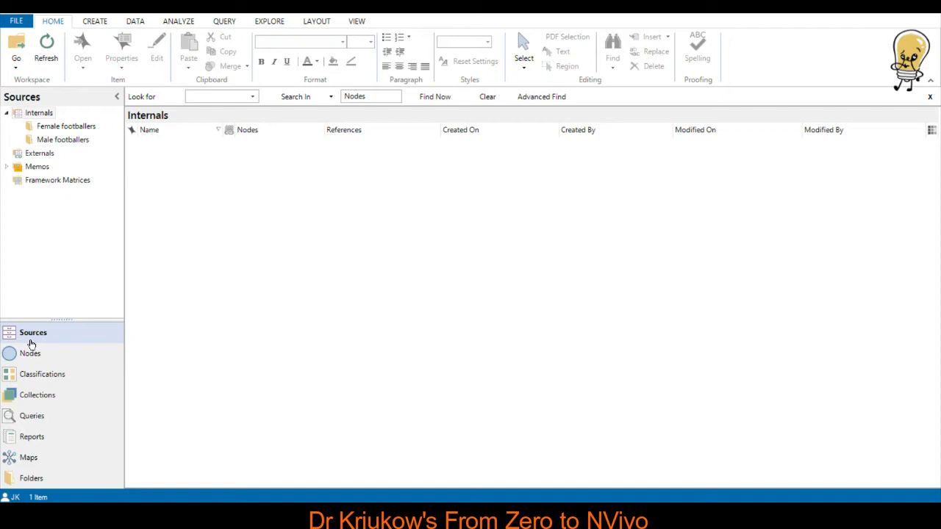
{"action": "left_click", "coordinate": [66, 126]}
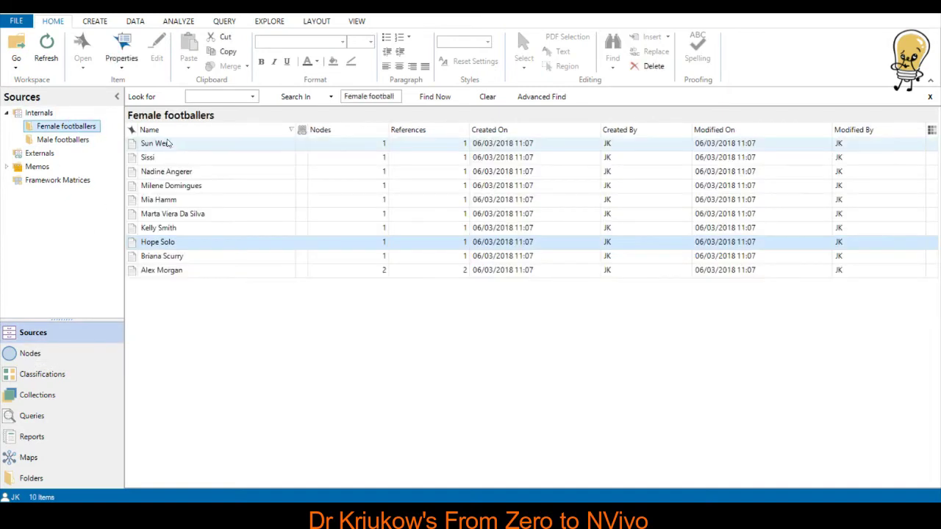
{"action": "double_click", "coordinate": [158, 242]}
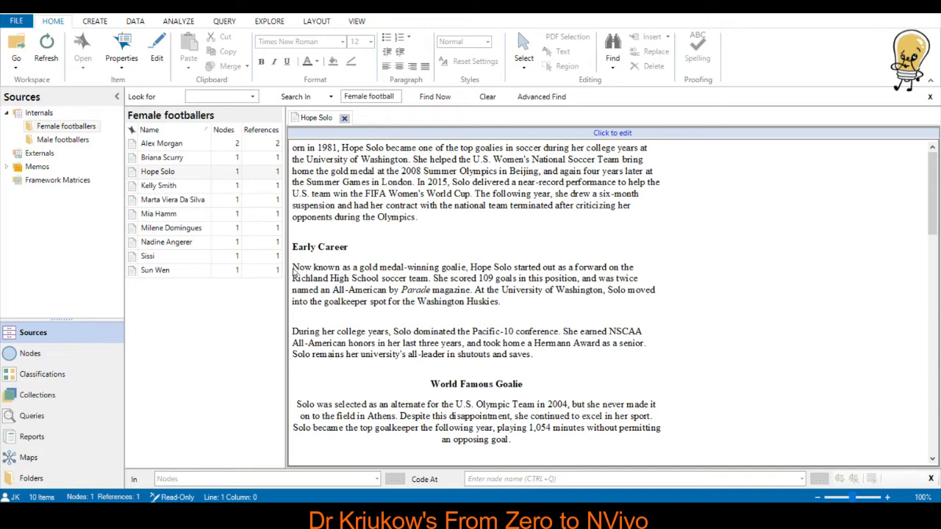
{"action": "left_click_drag", "start_coordinate": [292, 272], "coordinate": [526, 312]}
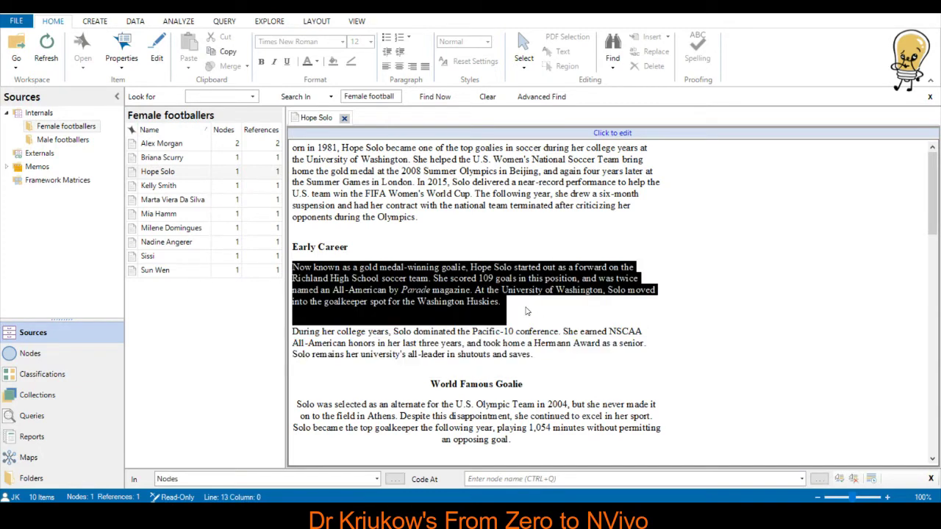
{"action": "left_click", "coordinate": [425, 329]}
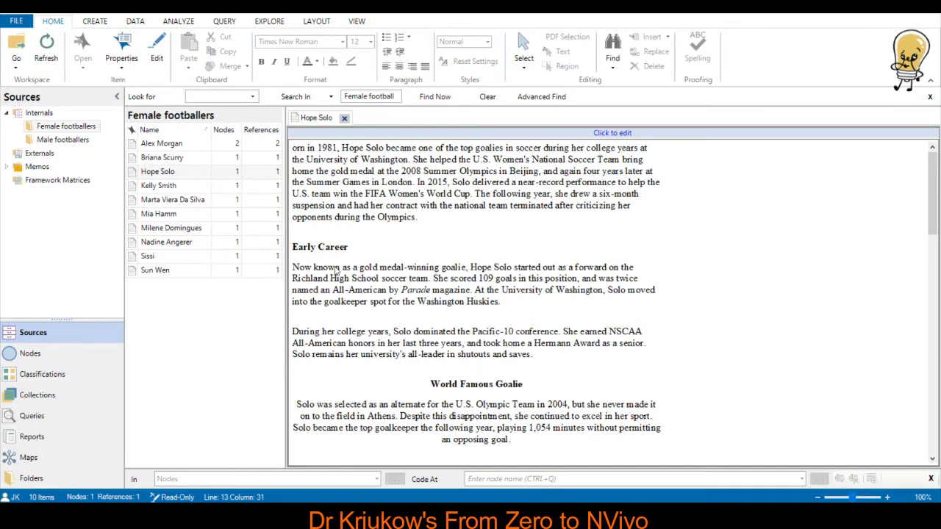
{"action": "left_click", "coordinate": [53, 353]}
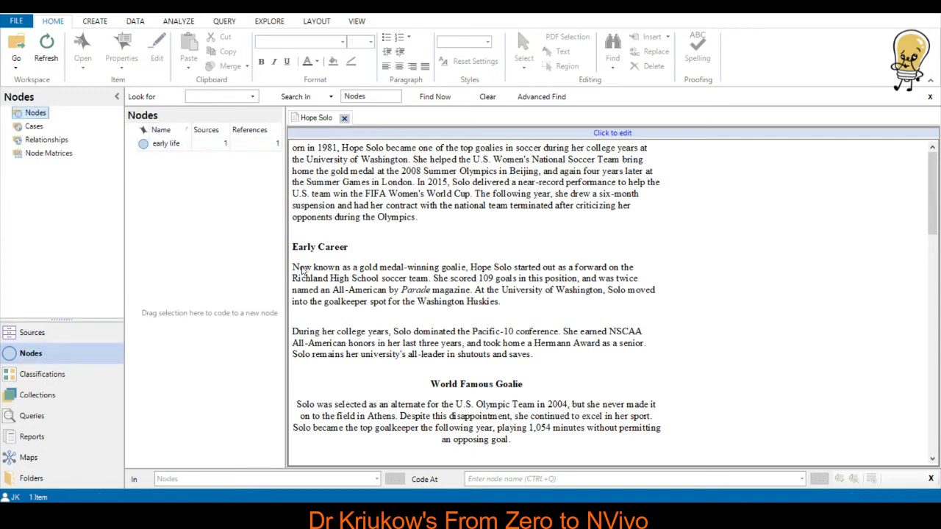
Code Hope Solo's two Early Career paragraphs at the early life node.
{"action": "left_click_drag", "start_coordinate": [292, 270], "coordinate": [644, 359]}
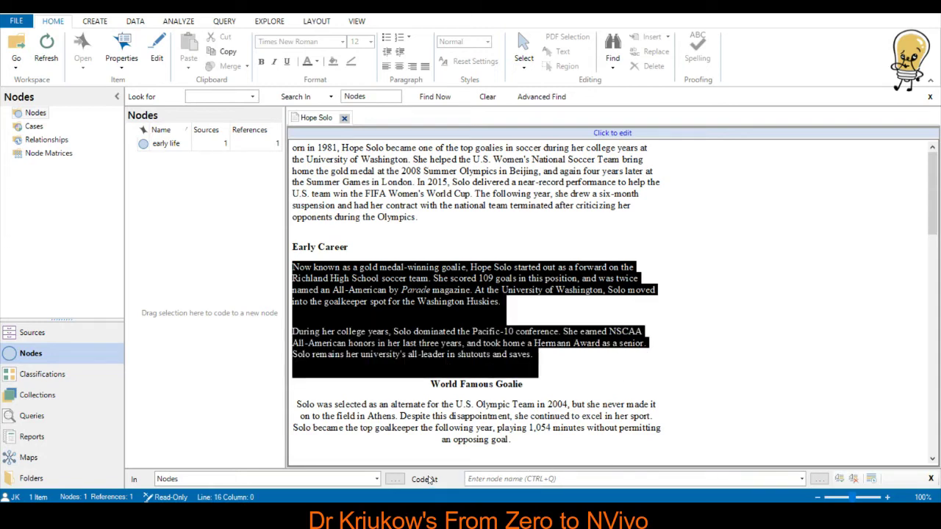
{"action": "left_click", "coordinate": [676, 479]}
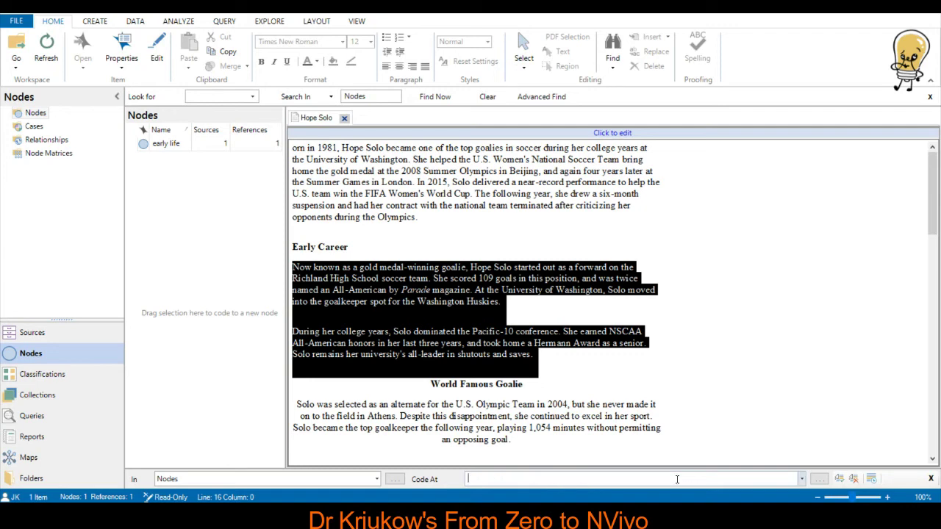
{"action": "type", "text": "ea"}
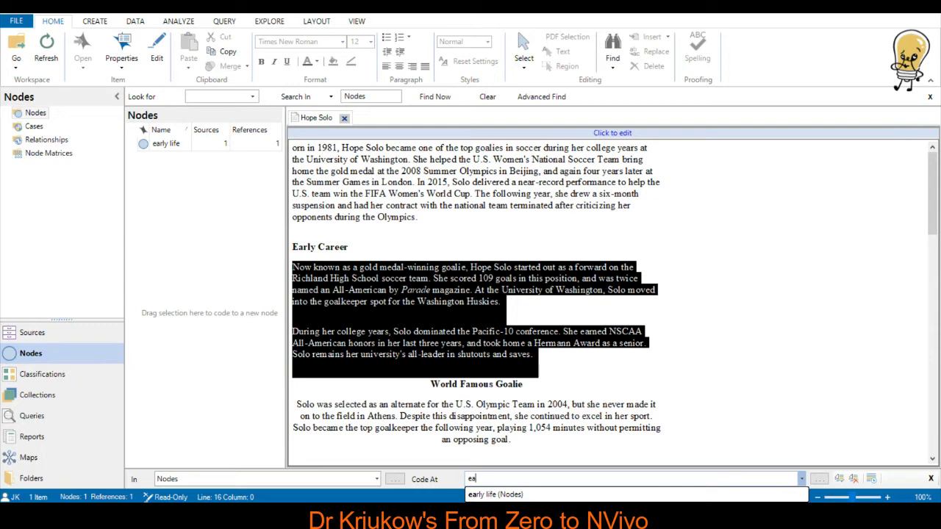
{"action": "left_click", "coordinate": [507, 495]}
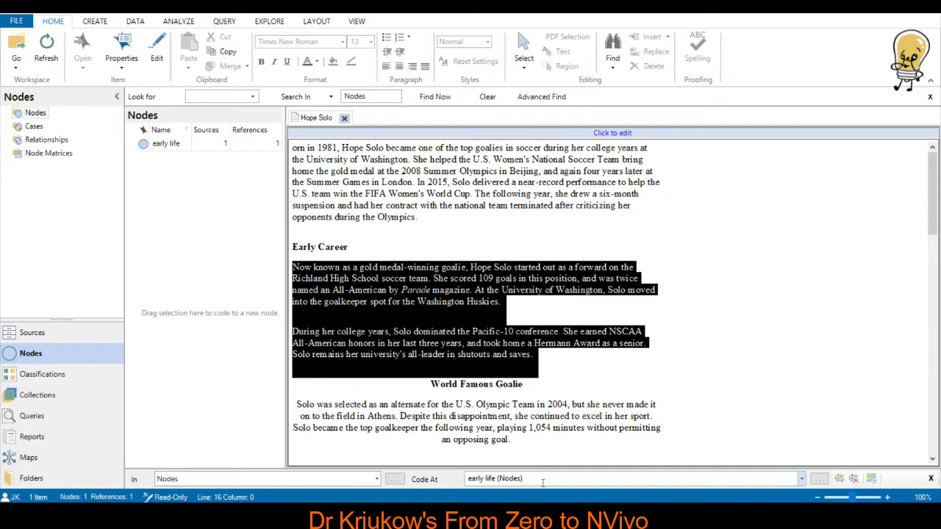
{"action": "key", "text": "Return"}
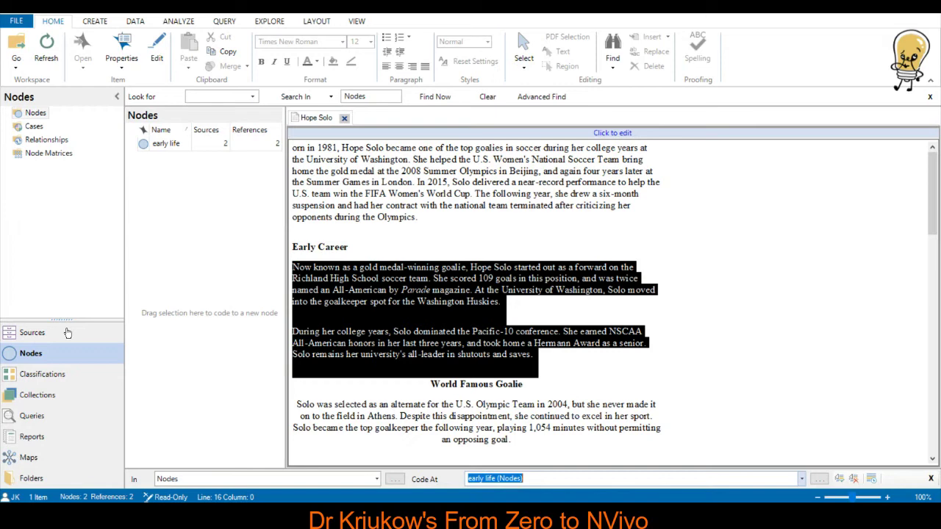
{"action": "left_click", "coordinate": [33, 332]}
Open Angel Di Maria's biography from Male footballers and select his opening childhood paragraph.
{"action": "left_click", "coordinate": [62, 139]}
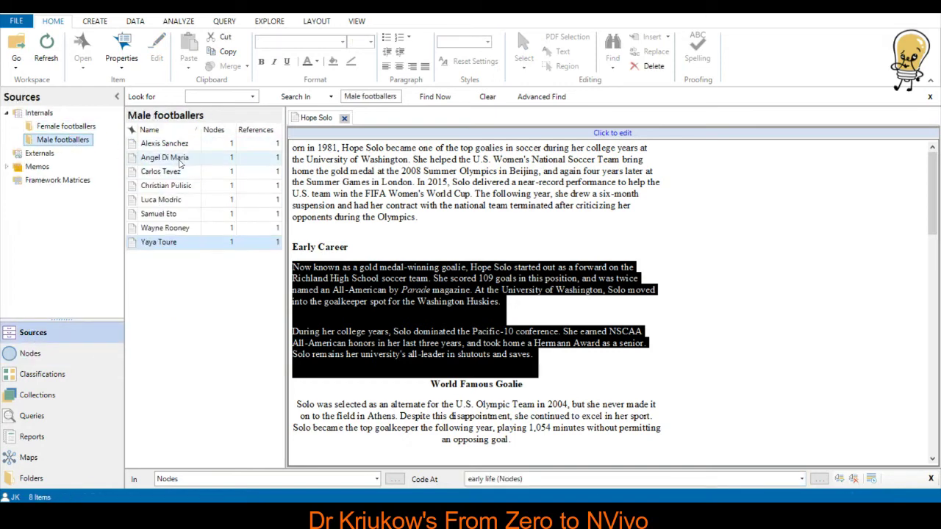
{"action": "double_click", "coordinate": [179, 159]}
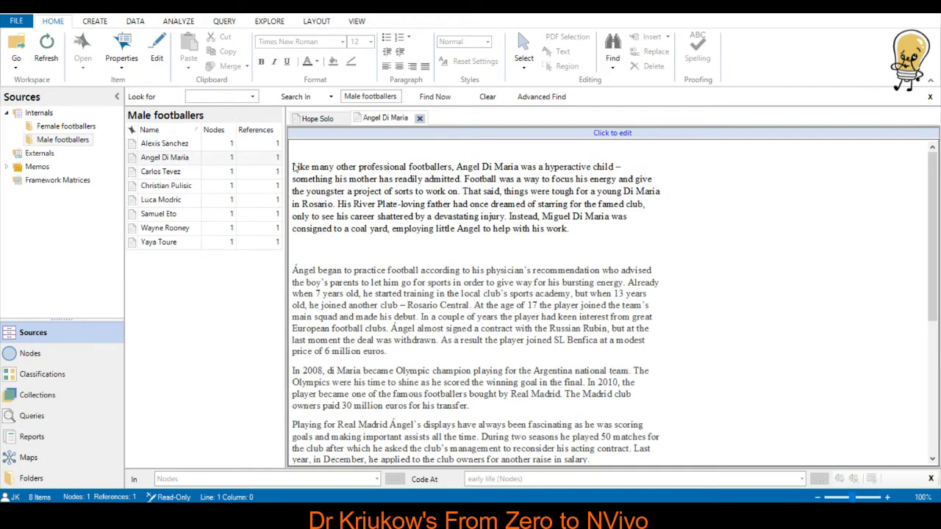
{"action": "left_click_drag", "start_coordinate": [295, 167], "coordinate": [601, 232]}
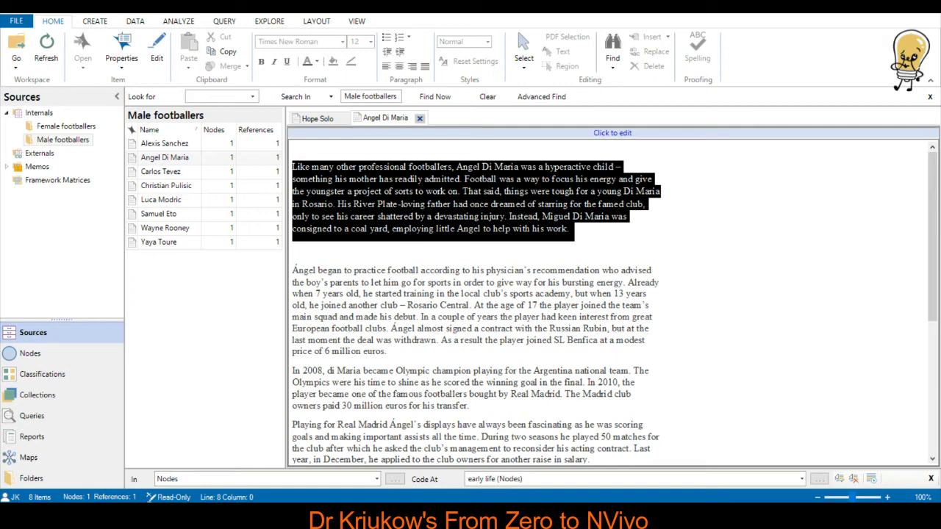
Code the selected childhood paragraph at early life, then clear the selection.
{"action": "left_click", "coordinate": [520, 479]}
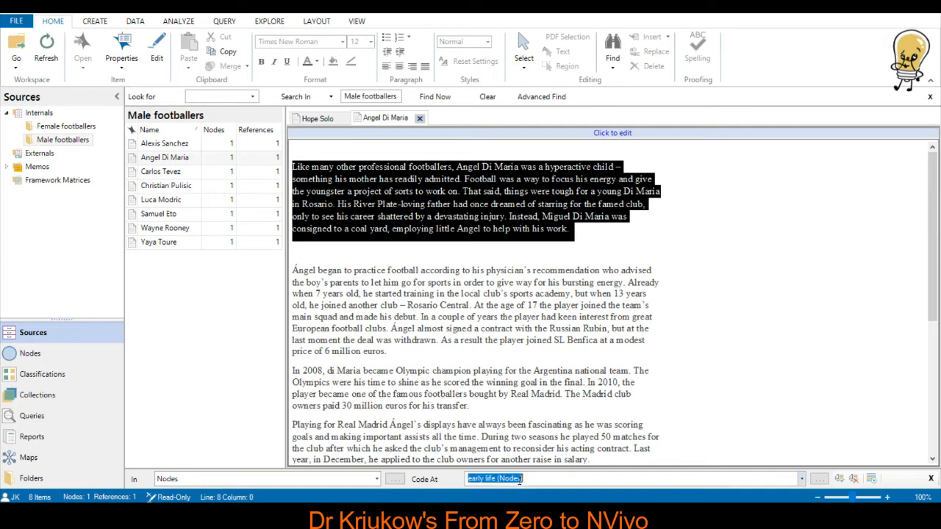
{"action": "left_click", "coordinate": [57, 351]}
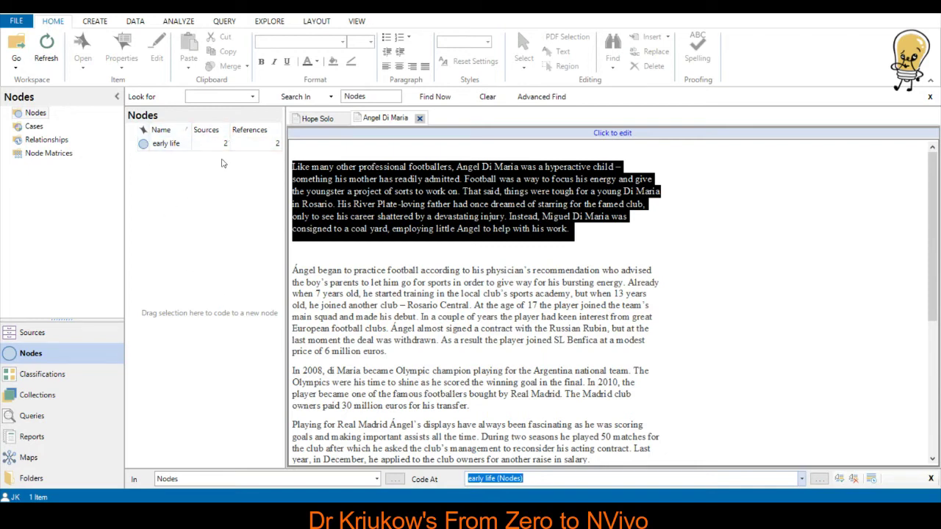
{"action": "left_click", "coordinate": [166, 143]}
{"action": "left_click", "coordinate": [545, 479]}
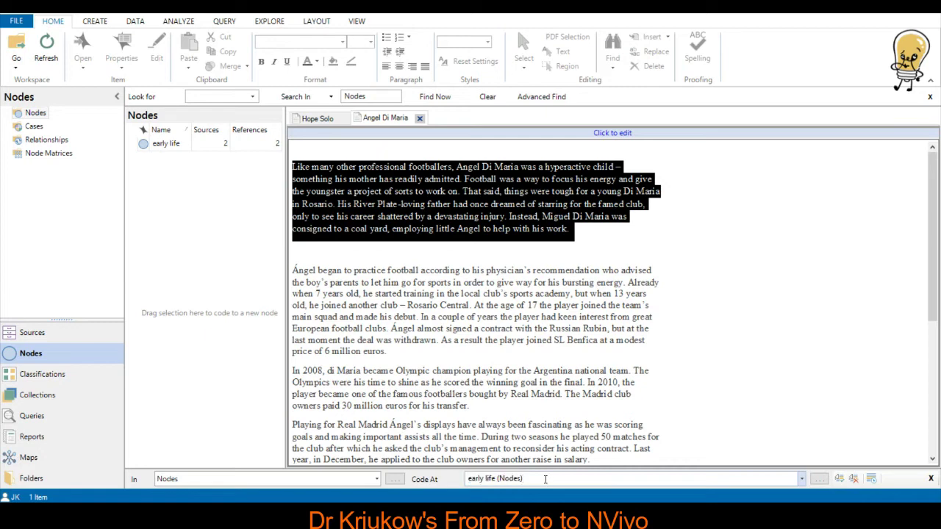
{"action": "key", "text": "Return"}
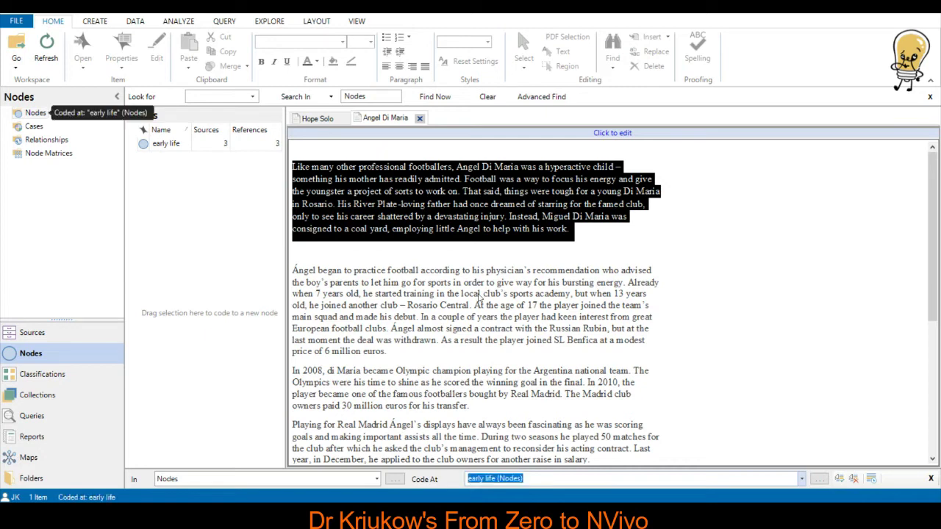
{"action": "left_click", "coordinate": [418, 153]}
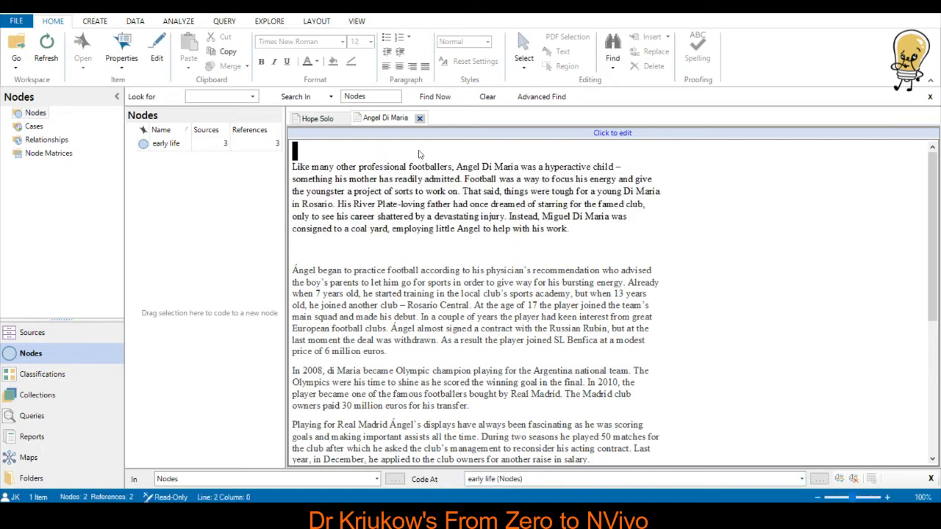
{"action": "key", "text": "ctrl+1"}
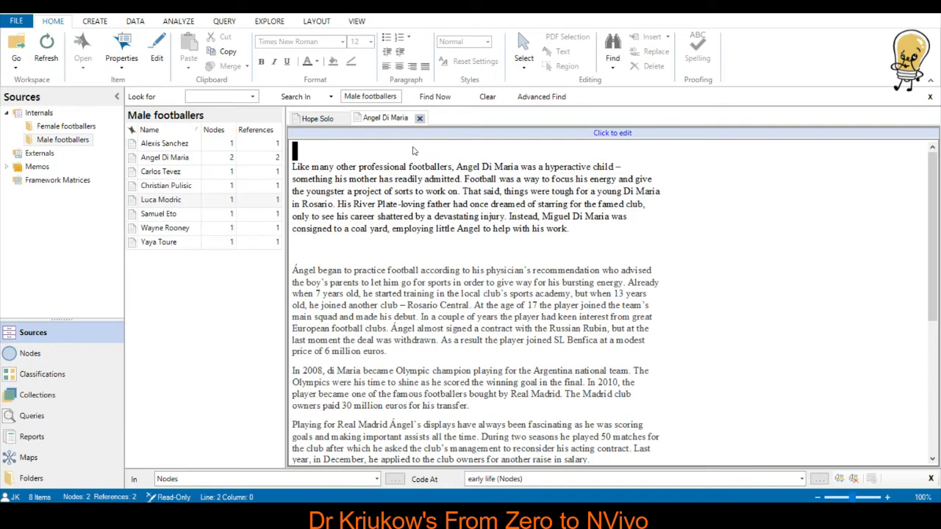
Open Luca Modric's biography from the Male footballers sources.
{"action": "double_click", "coordinate": [166, 200]}
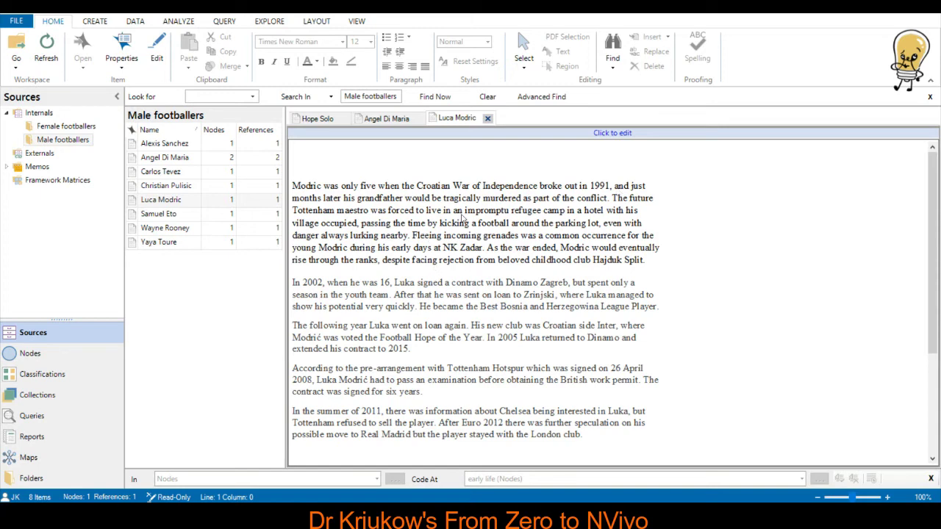
Code Modric's In 2002 Dinamo Zagreb paragraph at a new node 'start of professional career'.
{"action": "left_click", "coordinate": [40, 356]}
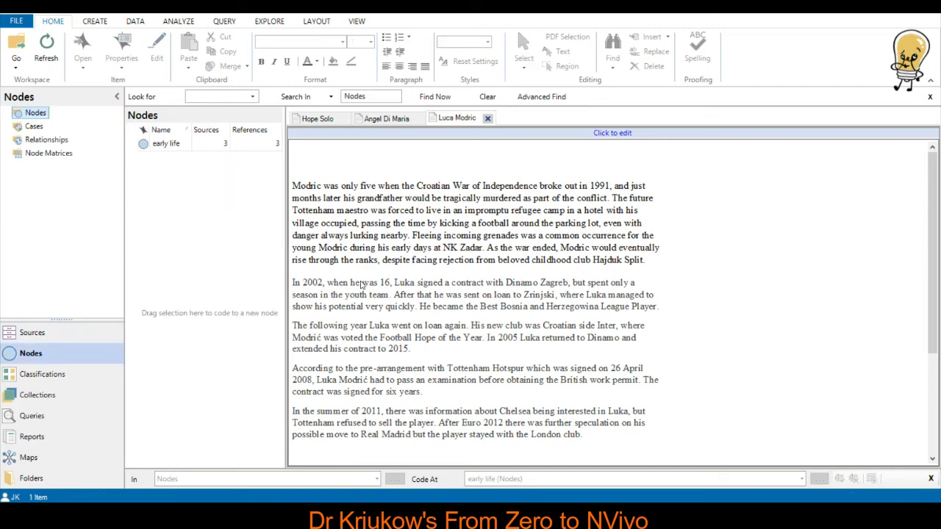
{"action": "left_click", "coordinate": [293, 283]}
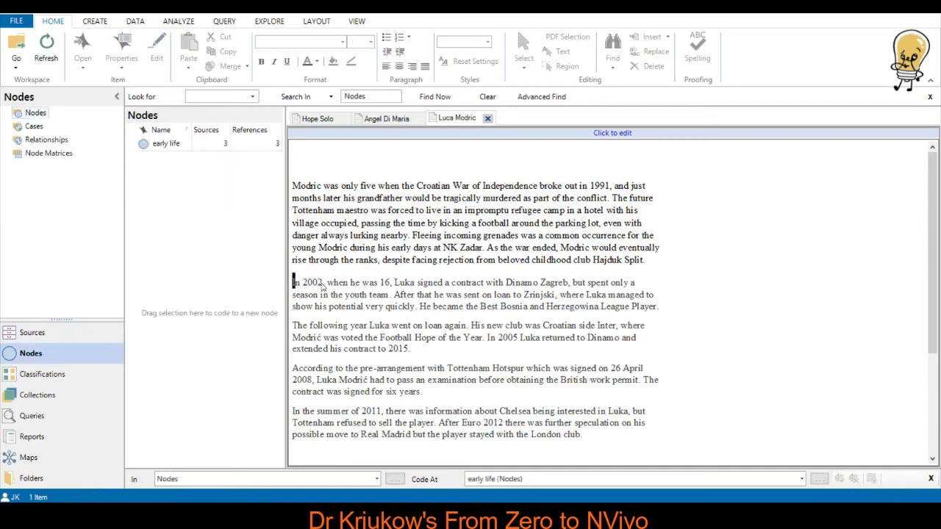
{"action": "left_click_drag", "start_coordinate": [321, 286], "coordinate": [673, 314]}
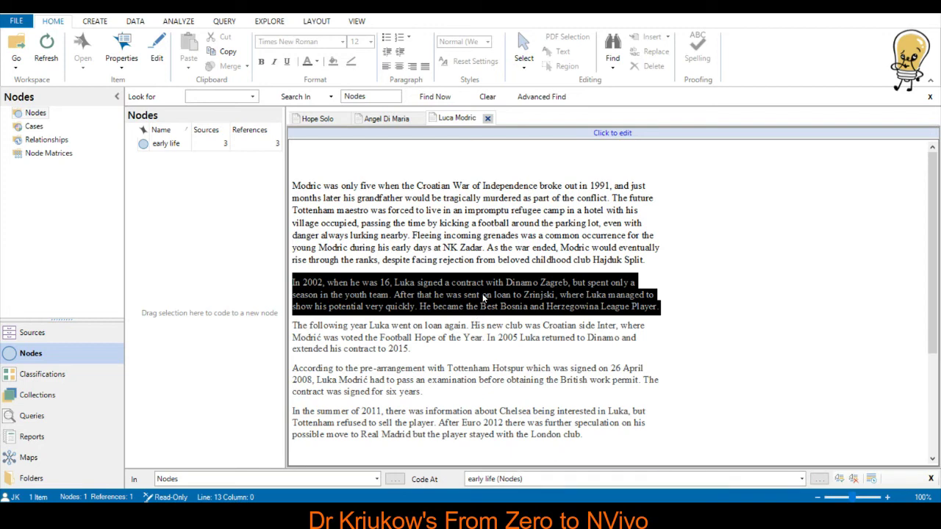
{"action": "left_click", "coordinate": [512, 479]}
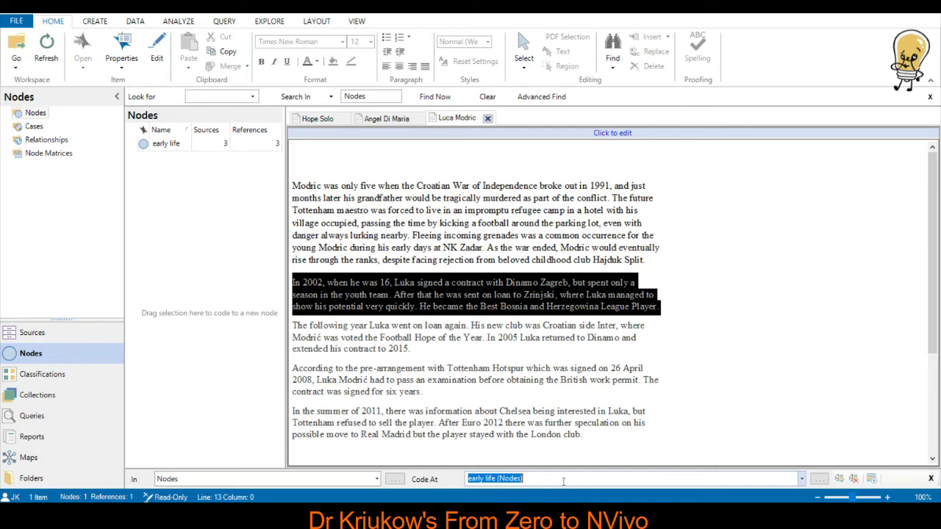
{"action": "type", "text": "start"}
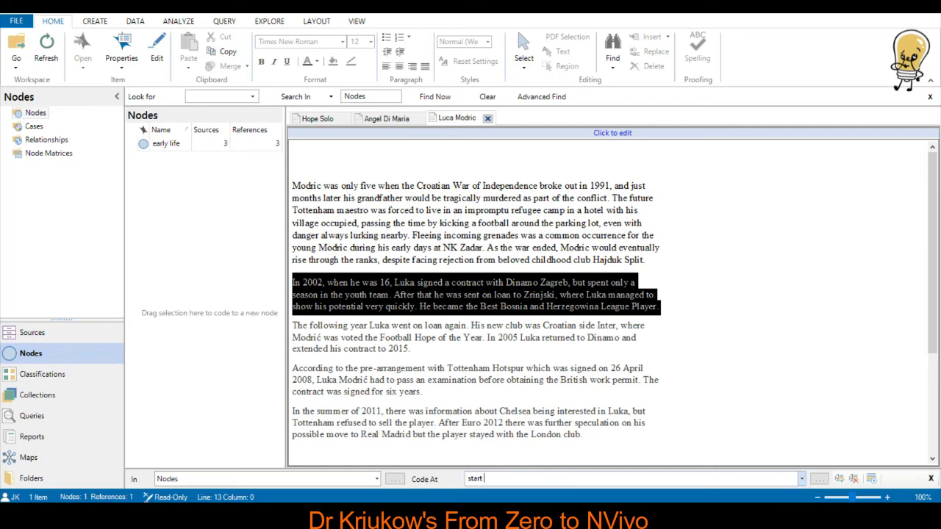
{"action": "type", "text": " of professional career"}
{"action": "key", "text": "Return"}
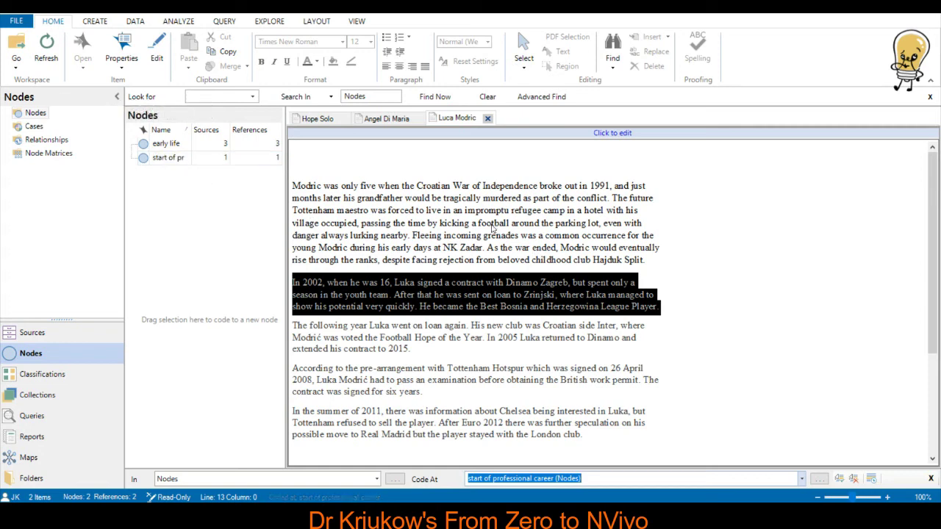
Open Carlos Tevez's biography and select his In 2001 paragraph.
{"action": "left_click", "coordinate": [32, 332]}
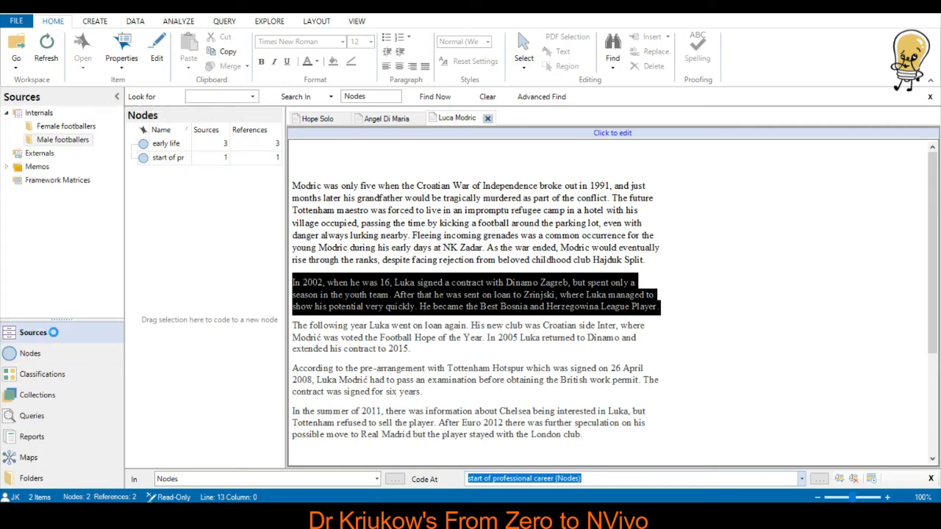
{"action": "double_click", "coordinate": [160, 171]}
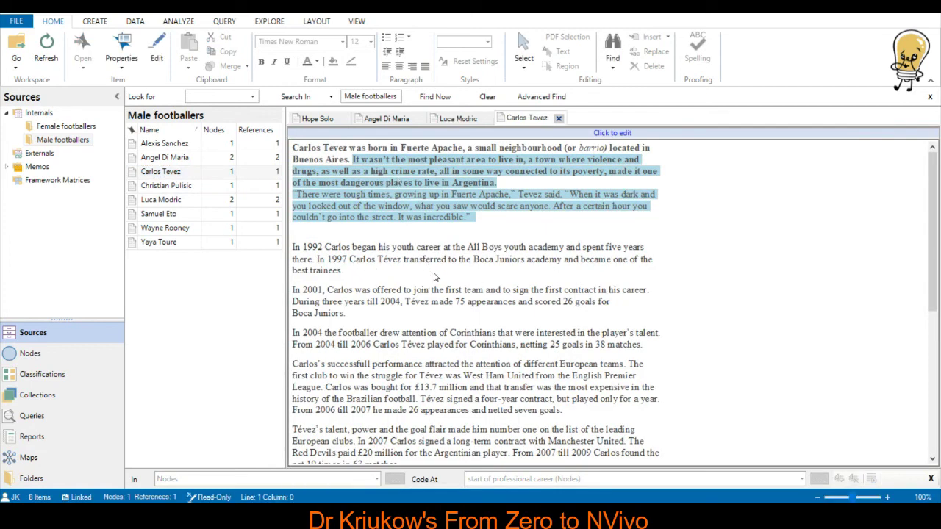
{"action": "scroll", "coordinate": [457, 300], "scroll_direction": "down", "scroll_amount": 1}
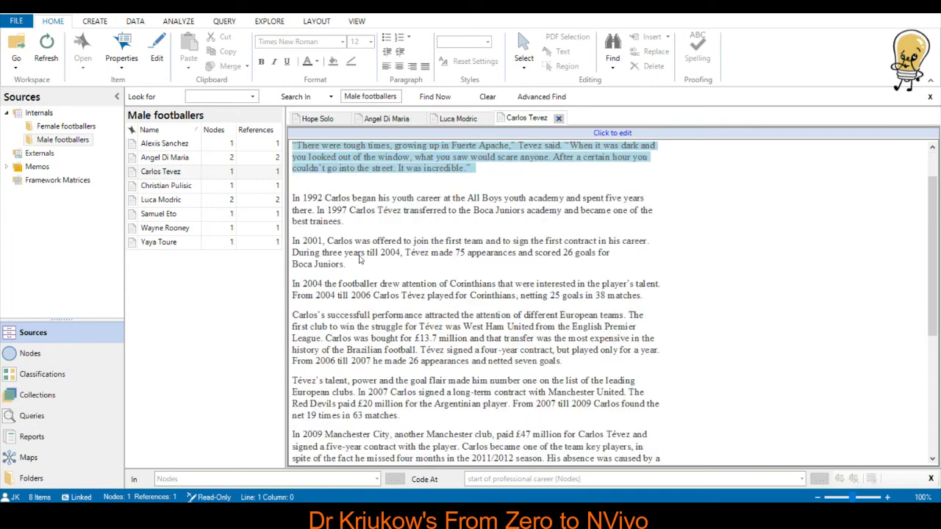
{"action": "left_click", "coordinate": [294, 243]}
{"action": "triple_click", "coordinate": [294, 242]}
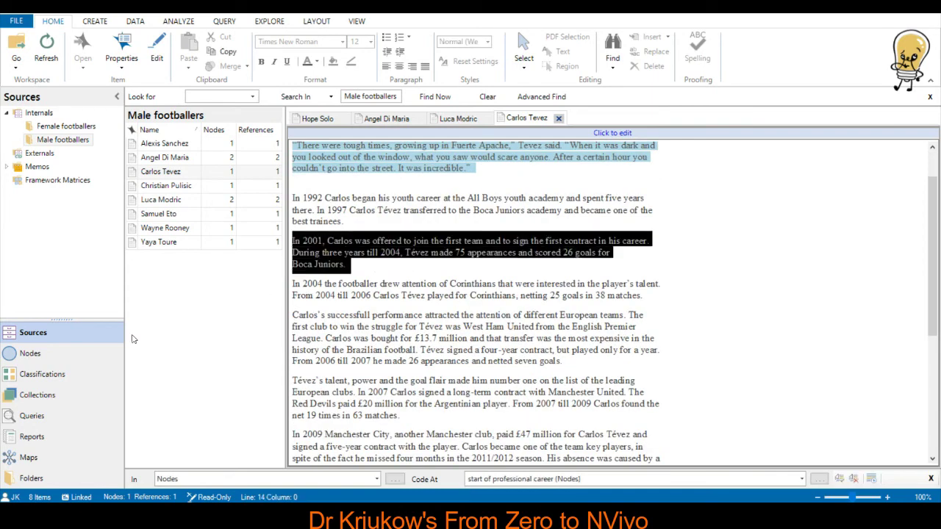
Code the In 2001 Boca Juniors paragraph at start of professional career.
{"action": "left_click", "coordinate": [30, 353]}
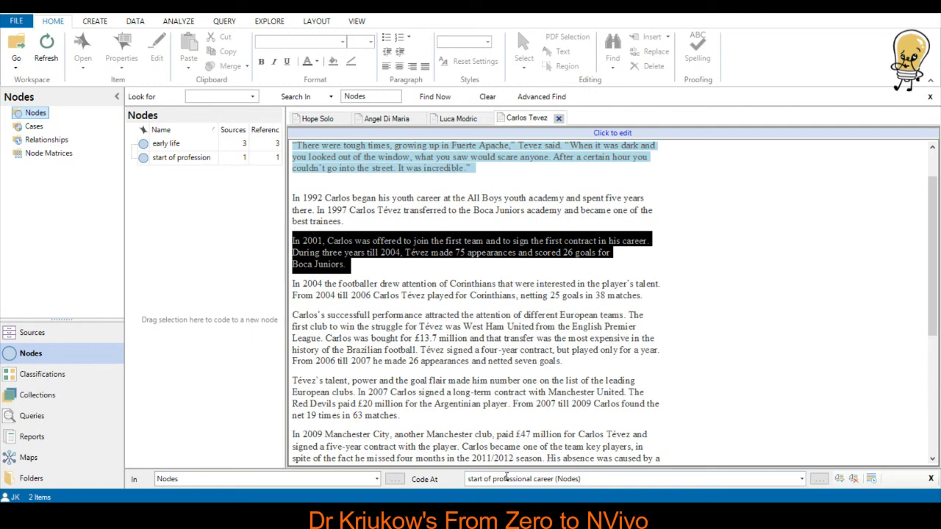
{"action": "left_click", "coordinate": [671, 480]}
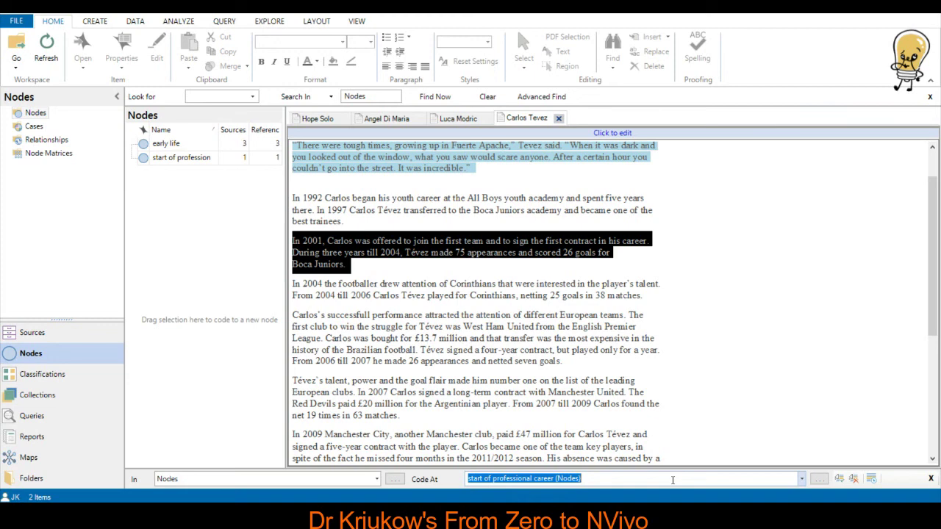
{"action": "key", "text": "Return"}
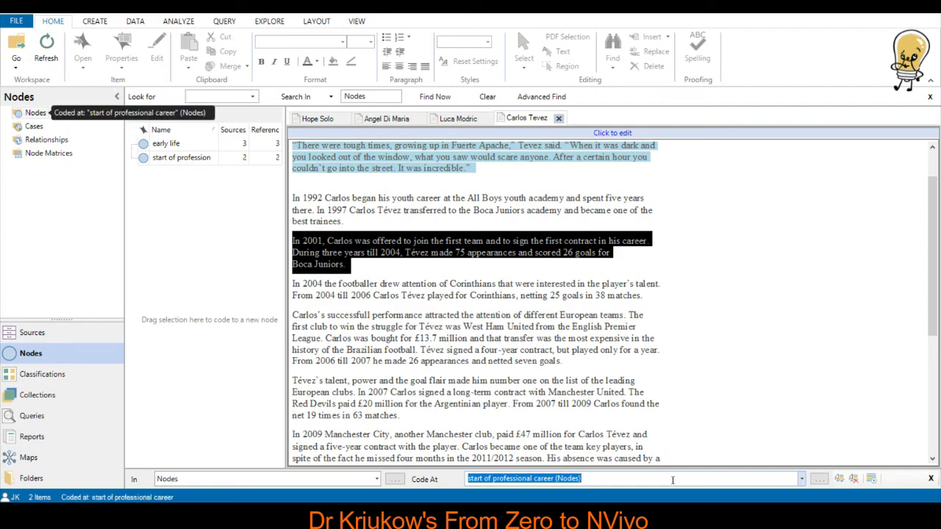